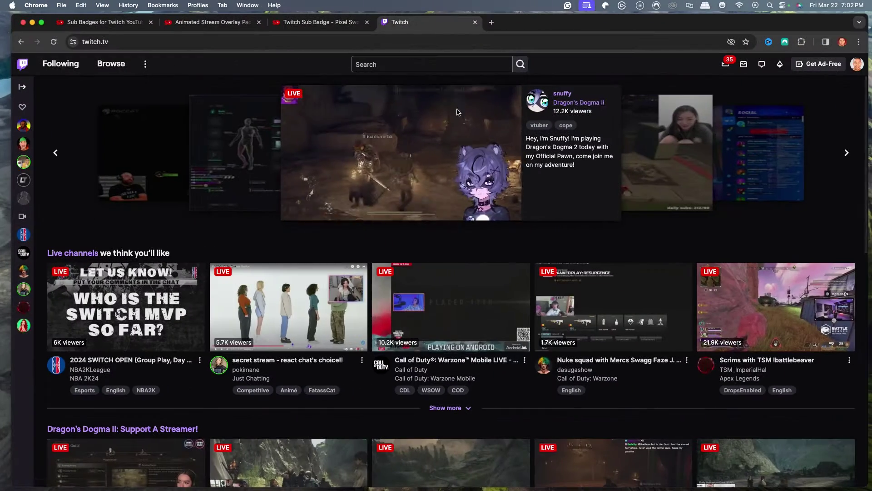
Go from the avatar menu to Creator Dashboard > Subscriptions > Subscriber Badges
{"action": "left_click", "coordinate": [857, 65]}
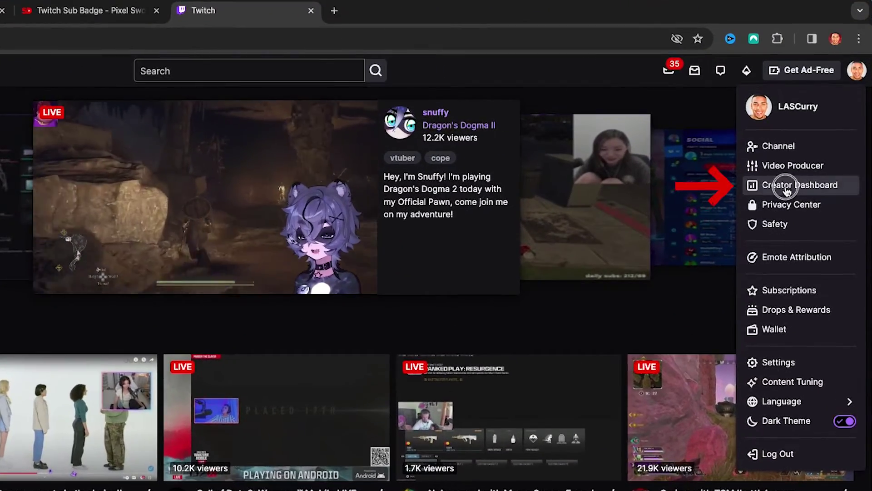
{"action": "left_click", "coordinate": [795, 158]}
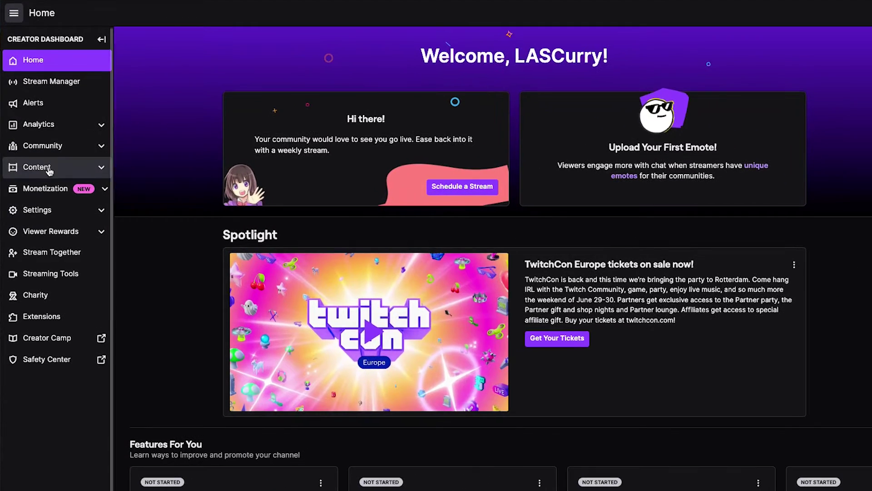
{"action": "left_click", "coordinate": [49, 191]}
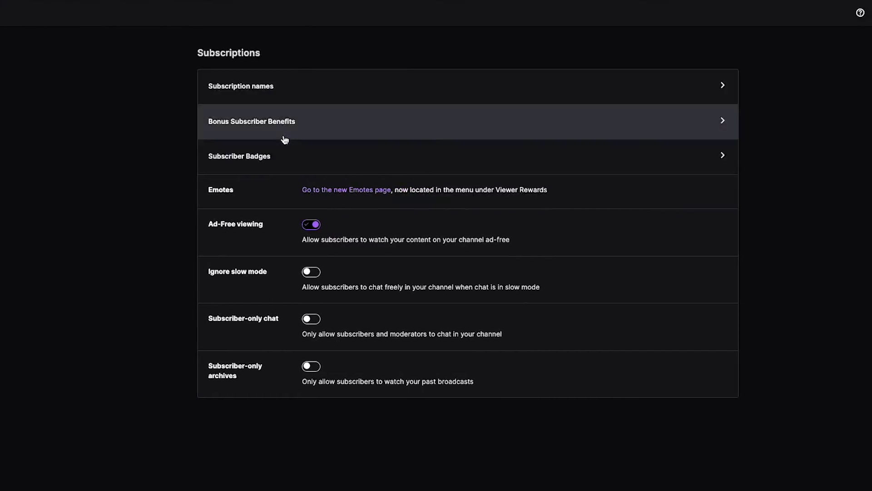
{"action": "left_click", "coordinate": [523, 152]}
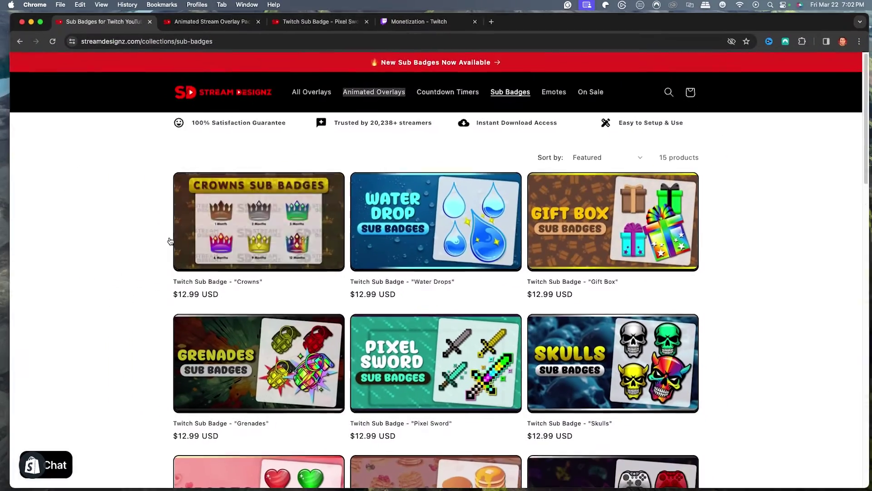
{"action": "scroll", "coordinate": [160, 244], "scroll_direction": "down", "scroll_amount": 2}
{"action": "scroll", "coordinate": [159, 244], "scroll_direction": "down", "scroll_amount": 2}
{"action": "scroll", "coordinate": [159, 244], "scroll_direction": "down", "scroll_amount": 3}
{"action": "scroll", "coordinate": [160, 244], "scroll_direction": "down", "scroll_amount": 3}
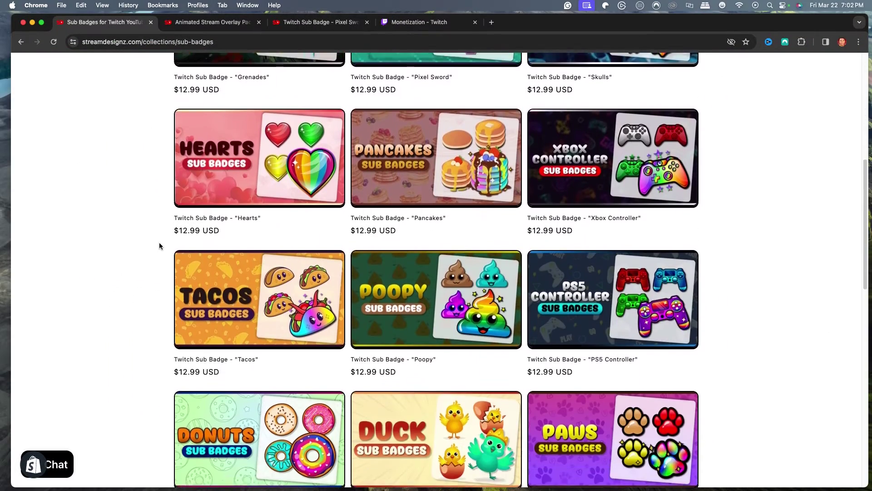
{"action": "scroll", "coordinate": [160, 244], "scroll_direction": "down", "scroll_amount": 3}
{"action": "scroll", "coordinate": [159, 245], "scroll_direction": "up", "scroll_amount": 10}
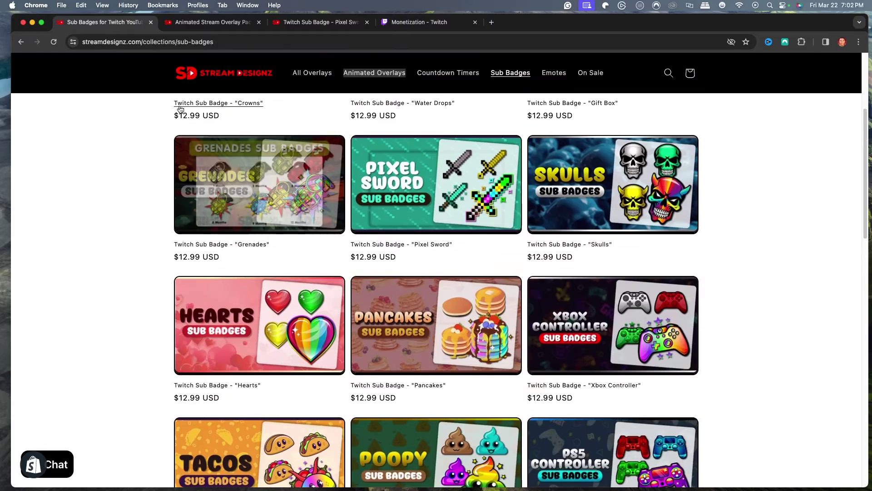
On Stream Designz, show the Pixel Sword product's second picture enlarged
{"action": "left_click", "coordinate": [212, 22]}
{"action": "scroll", "coordinate": [161, 259], "scroll_direction": "down", "scroll_amount": 3}
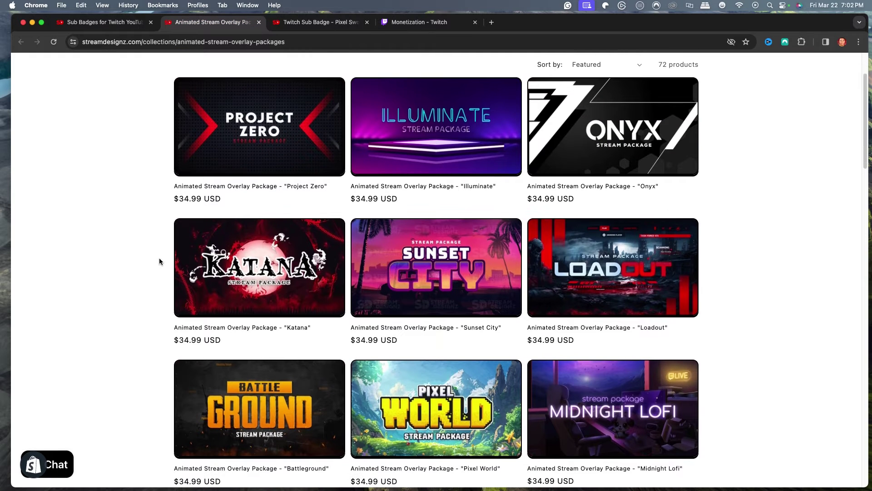
{"action": "scroll", "coordinate": [133, 113], "scroll_direction": "down", "scroll_amount": 3}
{"action": "left_click", "coordinate": [102, 22]}
{"action": "scroll", "coordinate": [163, 219], "scroll_direction": "down", "scroll_amount": 2}
{"action": "scroll", "coordinate": [199, 301], "scroll_direction": "up", "scroll_amount": 1}
{"action": "scroll", "coordinate": [409, 294], "scroll_direction": "up", "scroll_amount": 1}
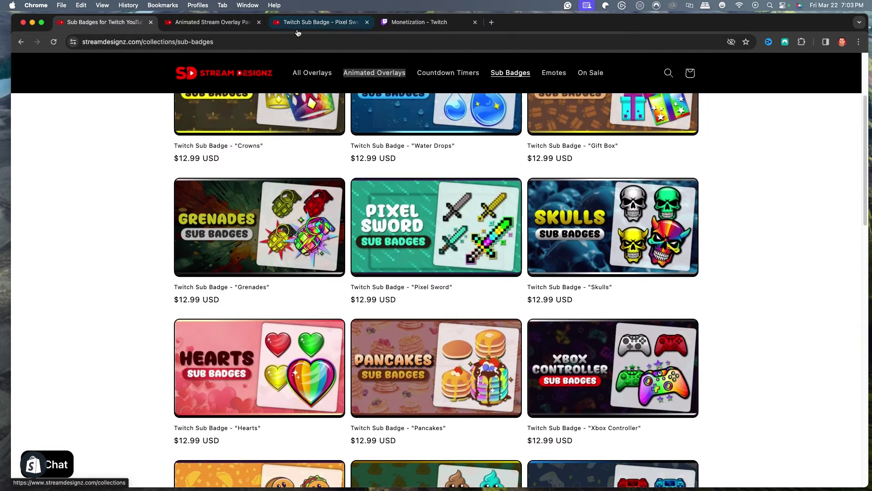
{"action": "left_click", "coordinate": [300, 25]}
{"action": "left_click", "coordinate": [232, 333]}
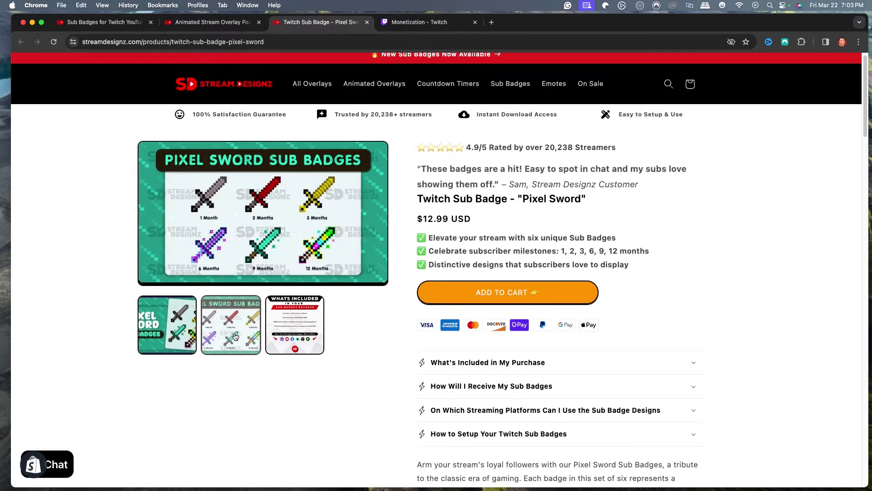
{"action": "left_click", "coordinate": [359, 211]}
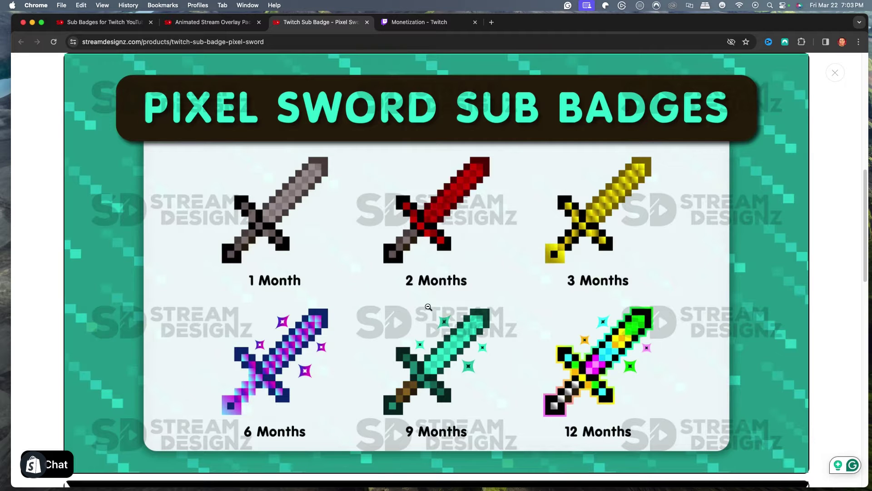
Delete the Base controller badge and begin an 18×18 image upload
{"action": "left_click", "coordinate": [416, 24]}
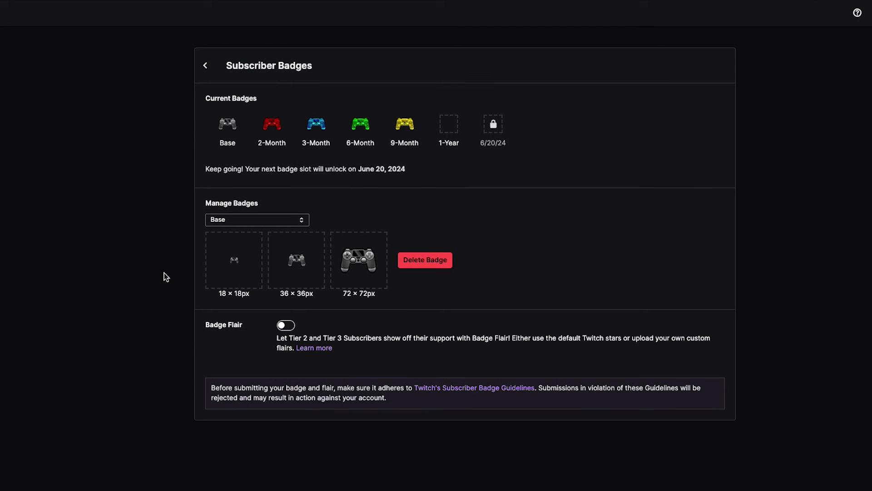
{"action": "left_click", "coordinate": [217, 225]}
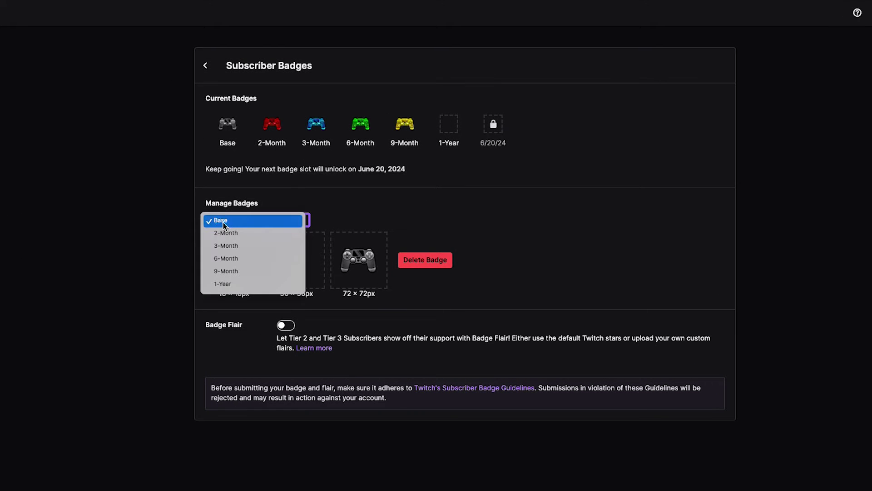
{"action": "left_click", "coordinate": [223, 223]}
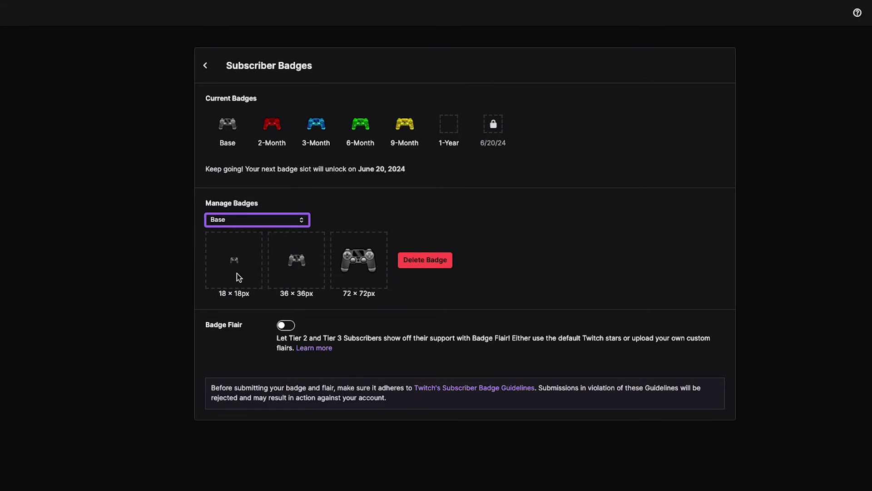
{"action": "left_click", "coordinate": [425, 263]}
{"action": "left_click", "coordinate": [434, 315]}
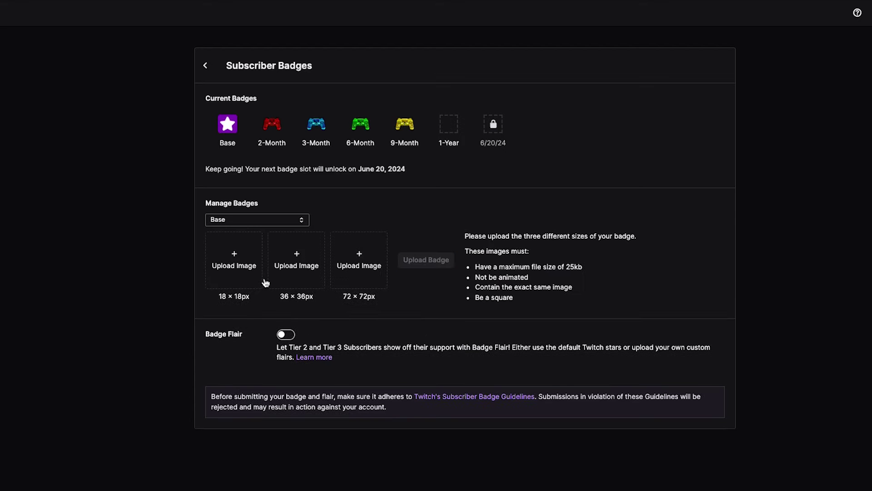
{"action": "left_click", "coordinate": [230, 269]}
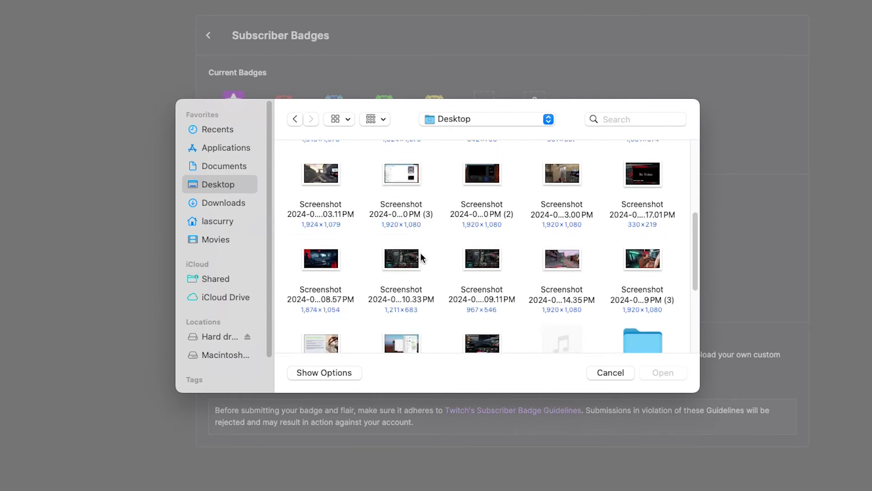
{"action": "scroll", "coordinate": [424, 252], "scroll_direction": "down", "scroll_amount": 3}
{"action": "scroll", "coordinate": [423, 253], "scroll_direction": "down", "scroll_amount": 2}
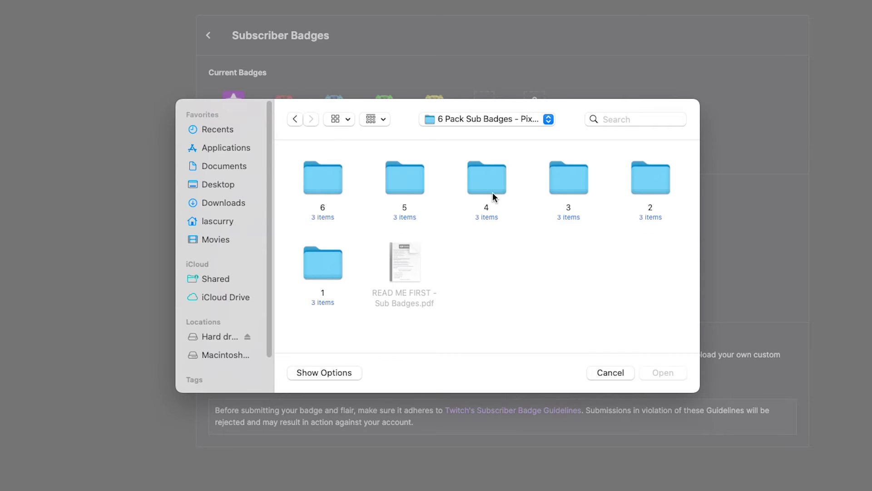
Upload 18x18.png, 36x36.png and 72x72.png from folder 1 into the Base slots
{"action": "double_click", "coordinate": [330, 271]}
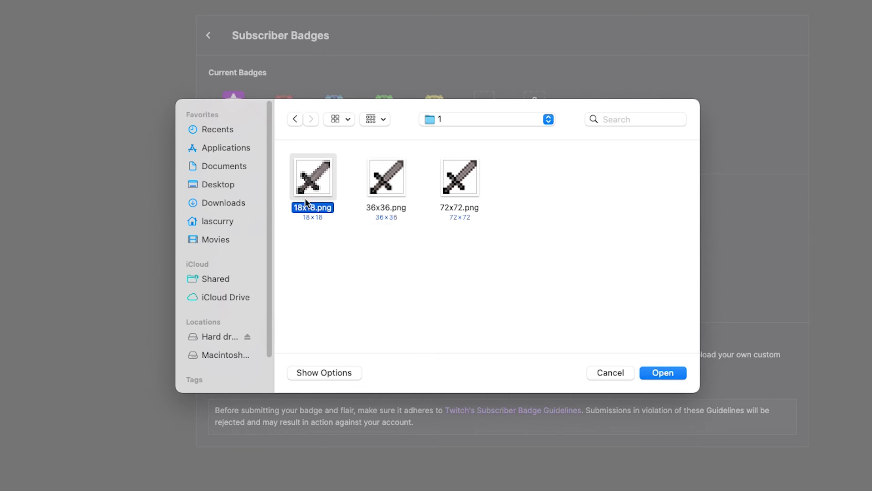
{"action": "left_click", "coordinate": [644, 374]}
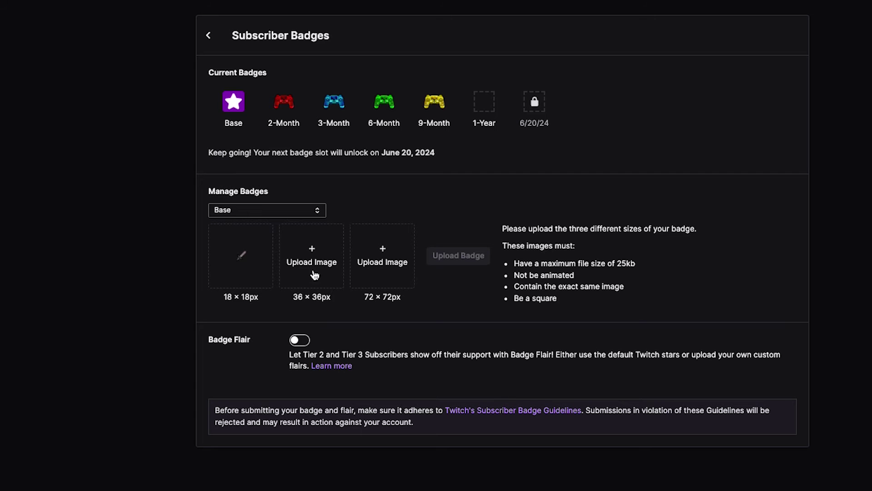
{"action": "left_click", "coordinate": [318, 261]}
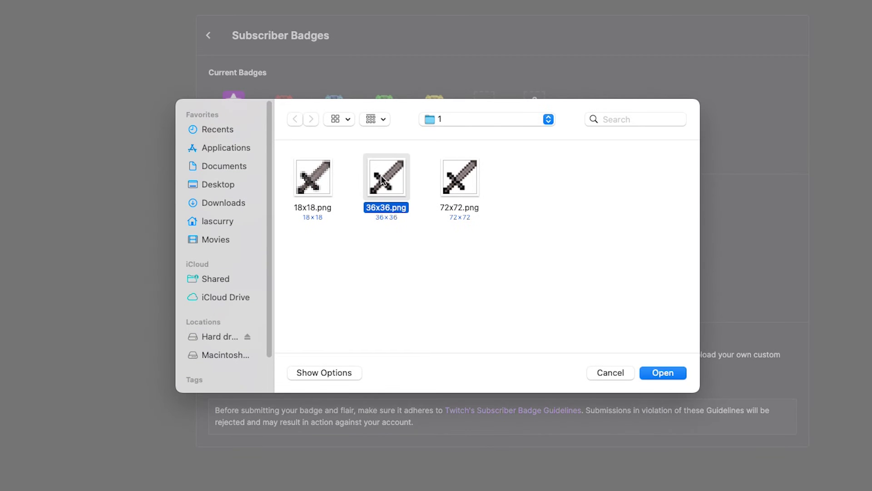
{"action": "left_click", "coordinate": [654, 373]}
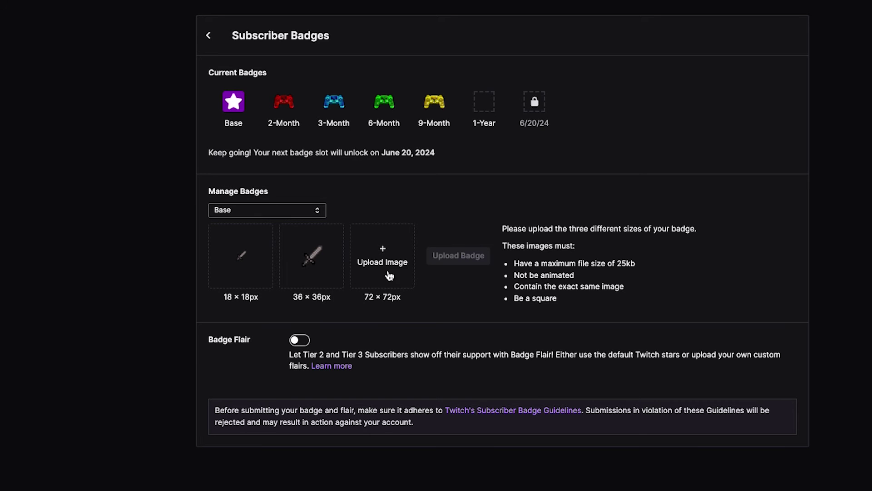
{"action": "left_click", "coordinate": [385, 255]}
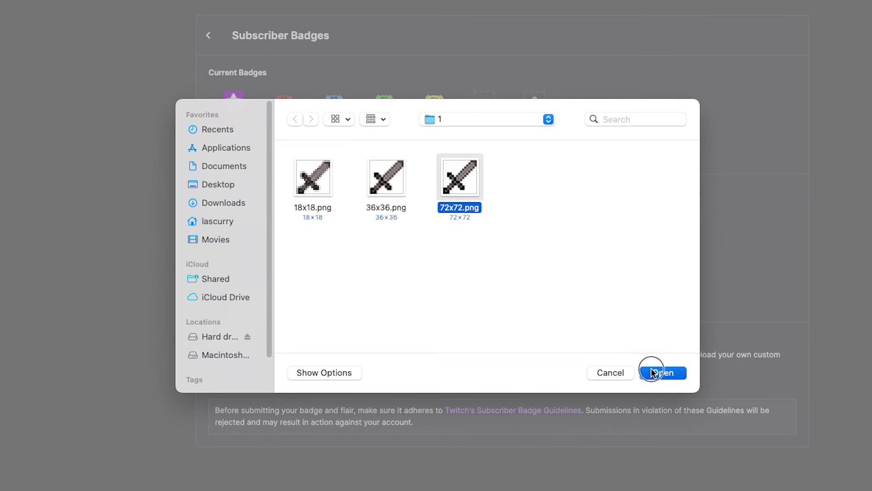
{"action": "left_click", "coordinate": [652, 372]}
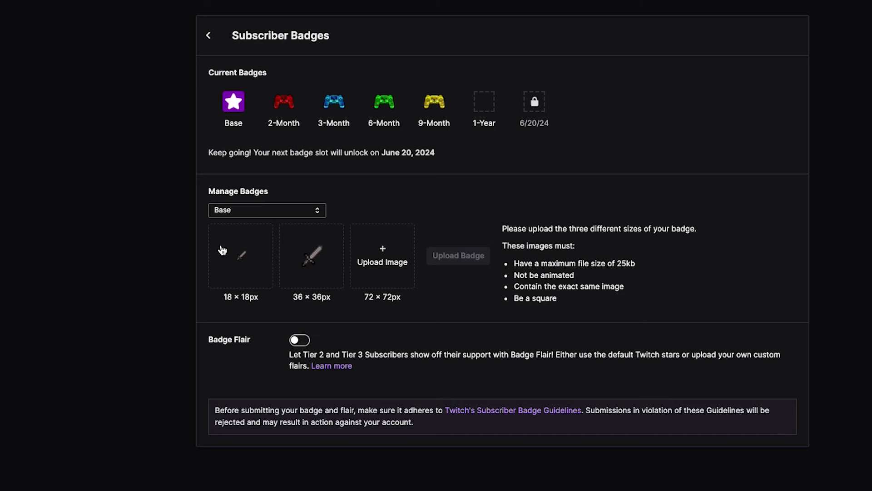
Upload and save the three grey sword images as the Base badge
{"action": "left_click", "coordinate": [462, 257]}
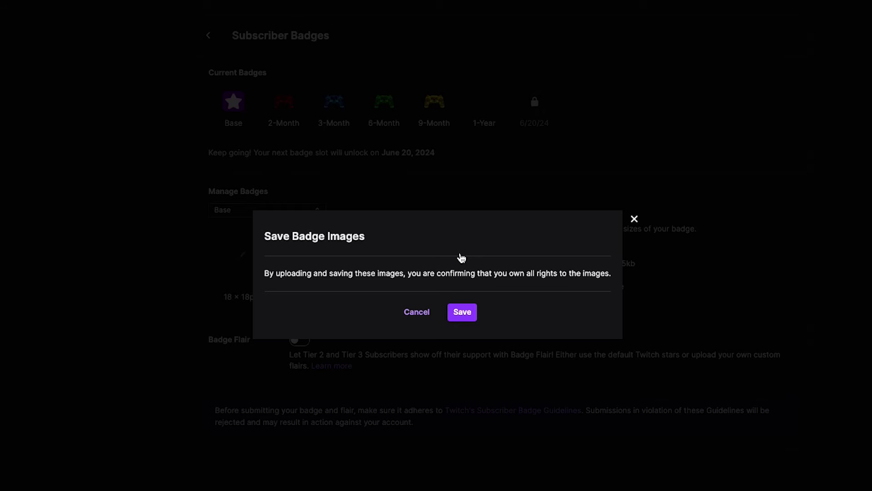
{"action": "left_click", "coordinate": [462, 315]}
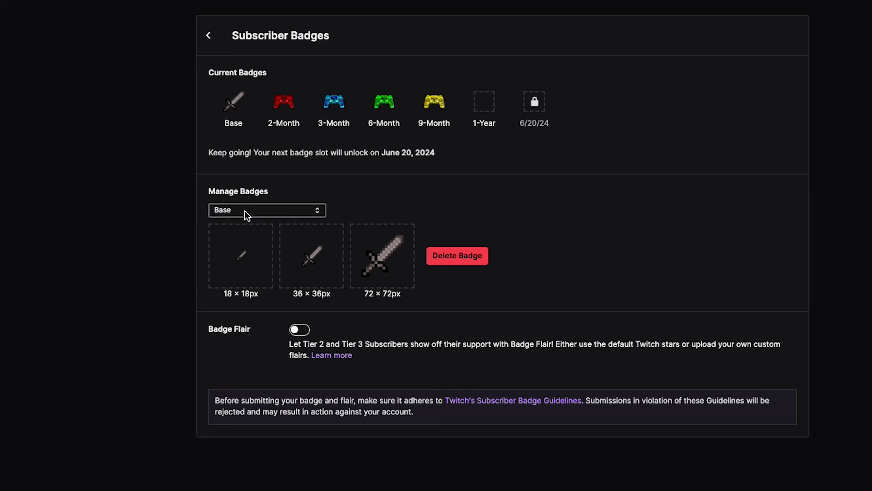
{"action": "left_click", "coordinate": [256, 213]}
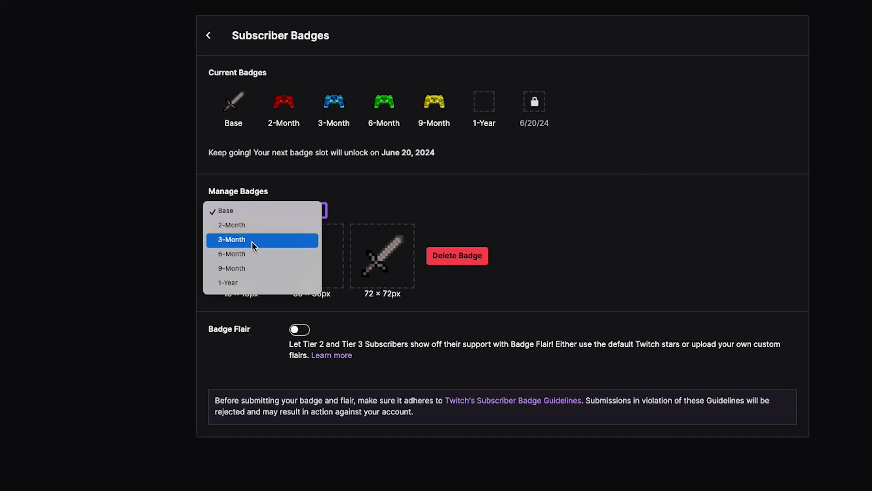
Delete the red controller 2-Month badge
{"action": "left_click", "coordinate": [255, 229]}
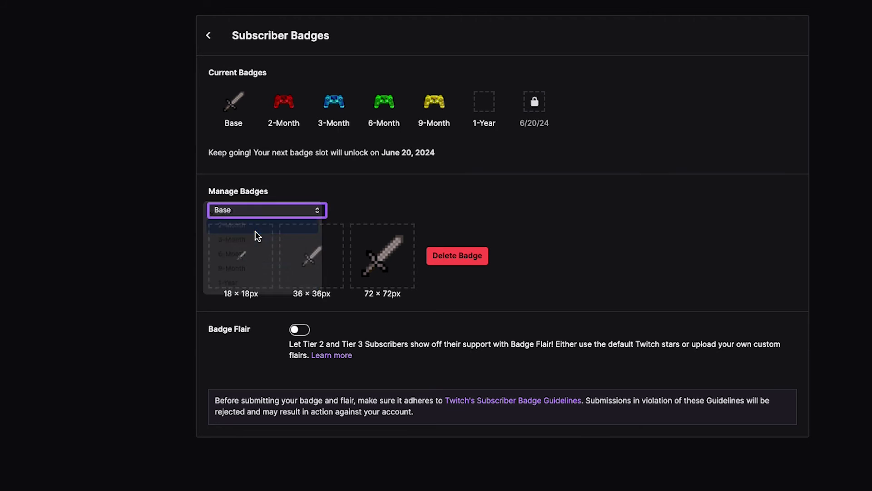
{"action": "left_click", "coordinate": [436, 260]}
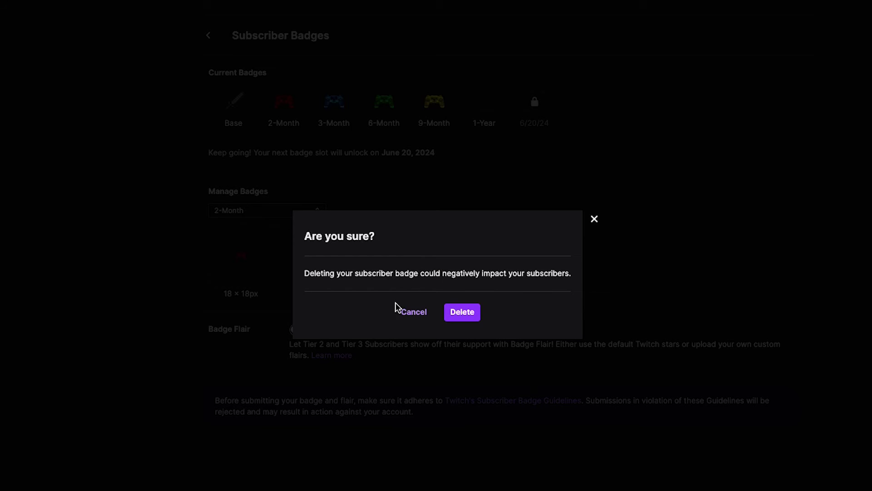
{"action": "left_click", "coordinate": [461, 312]}
Upload 18x18.png from folder 2 as the 2-Month 18×18 image
{"action": "left_click", "coordinate": [236, 255]}
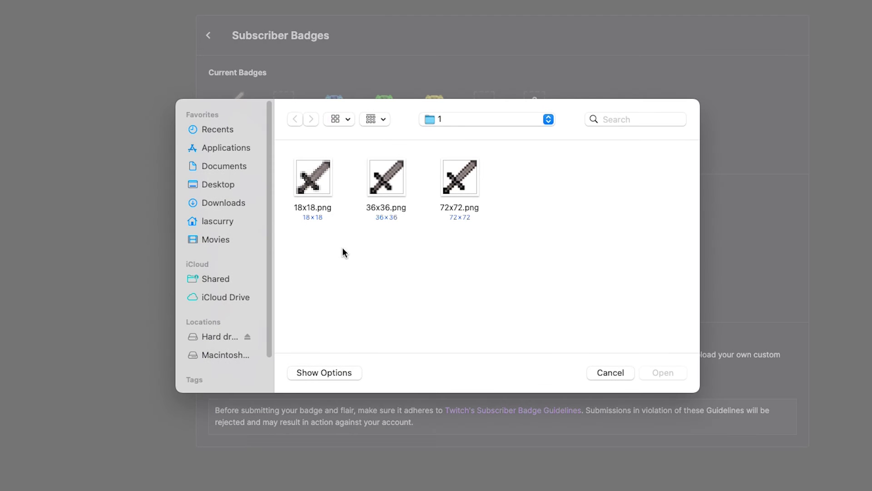
{"action": "left_click", "coordinate": [461, 121]}
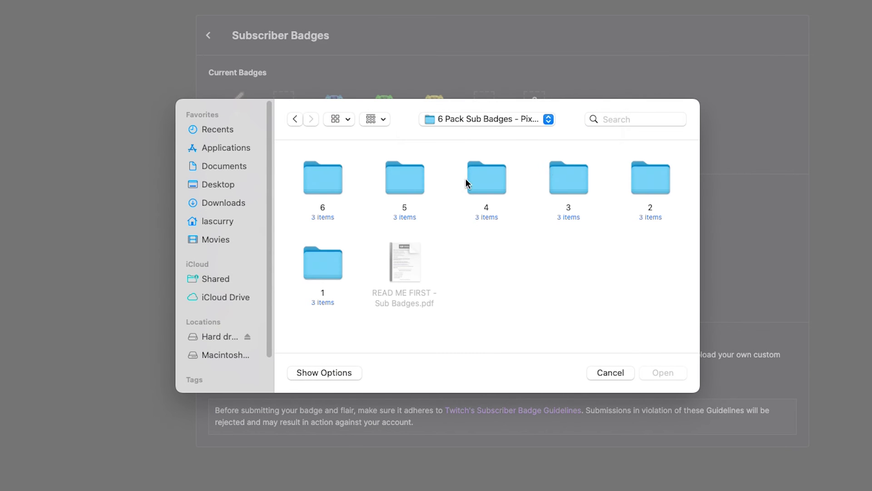
{"action": "double_click", "coordinate": [643, 182]}
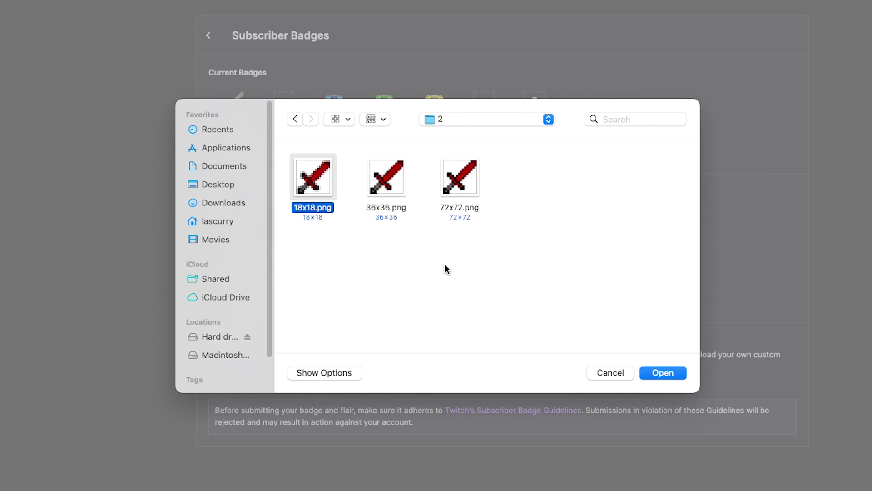
{"action": "left_click", "coordinate": [665, 373]}
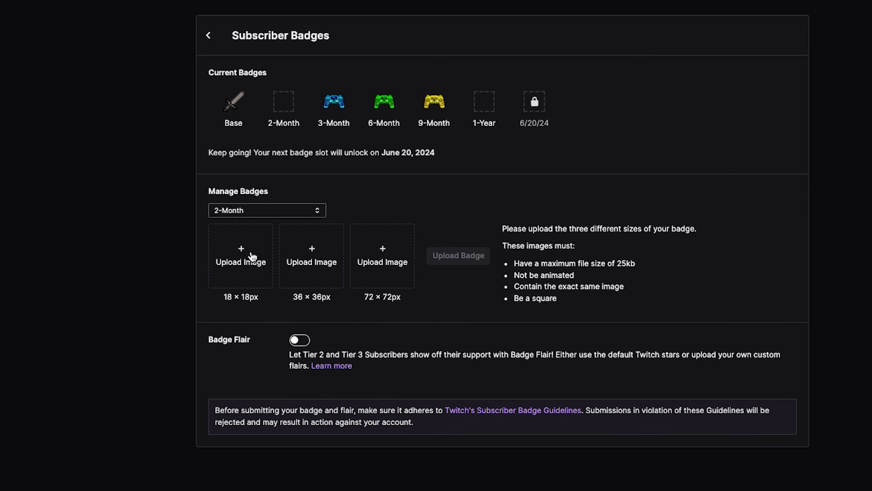